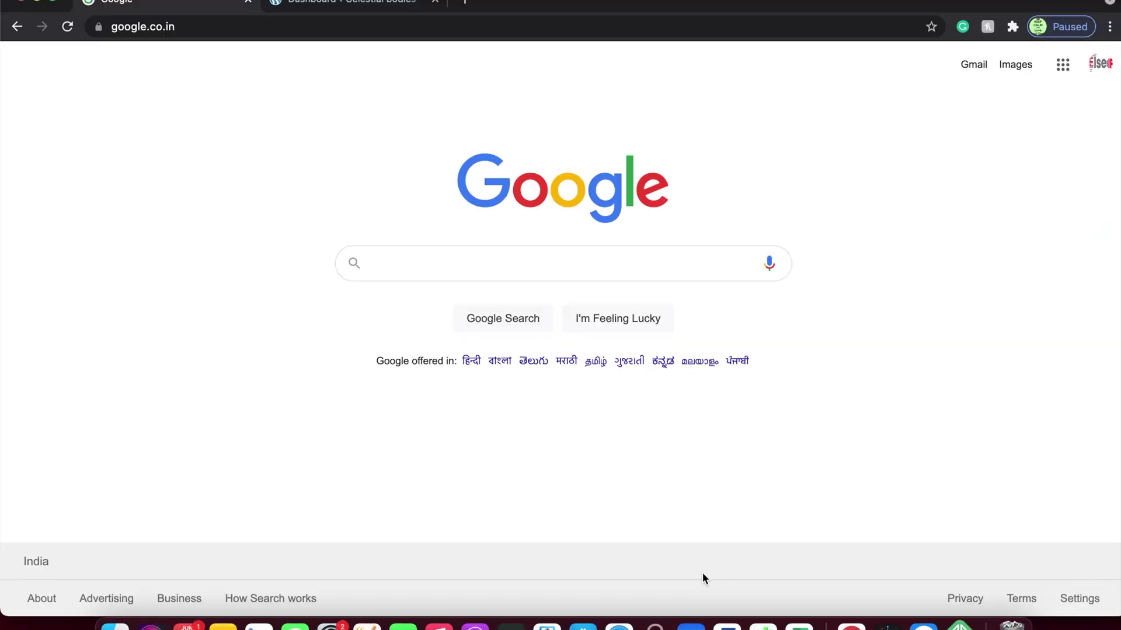
# Search Google for 'Google tag manager'.
pyautogui.click(478, 263)
pyautogui.write('Google tag manager')
pyautogui.press('Return')
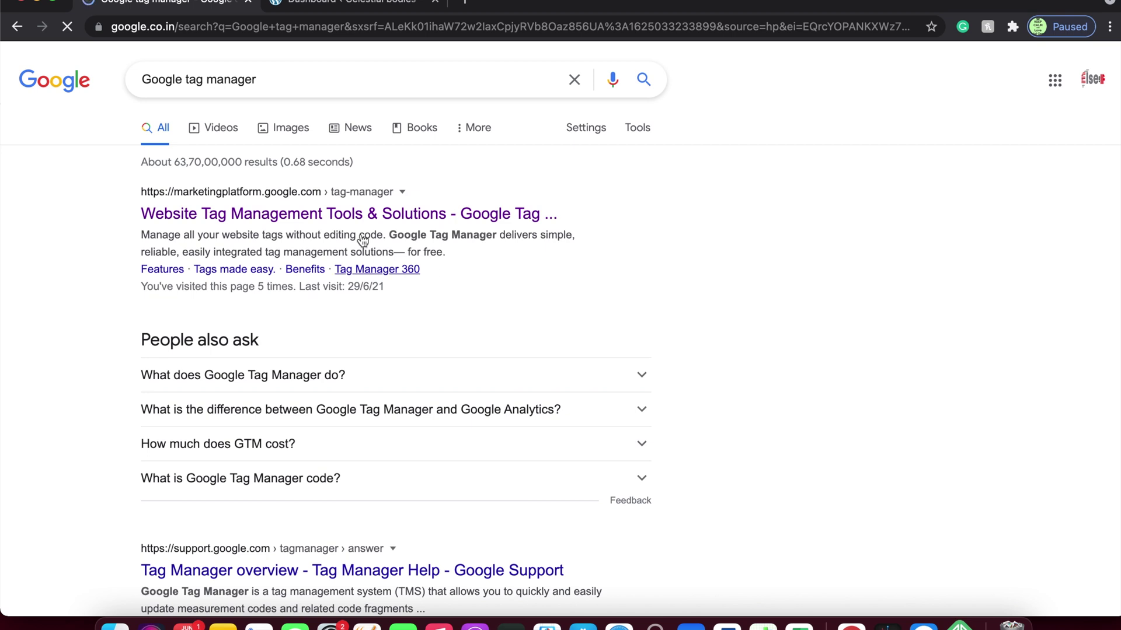
# Open the first Tag Manager result in a new tab and sign in to Tag Manager.
pyautogui.rightClick(351, 216)
pyautogui.click(361, 221)
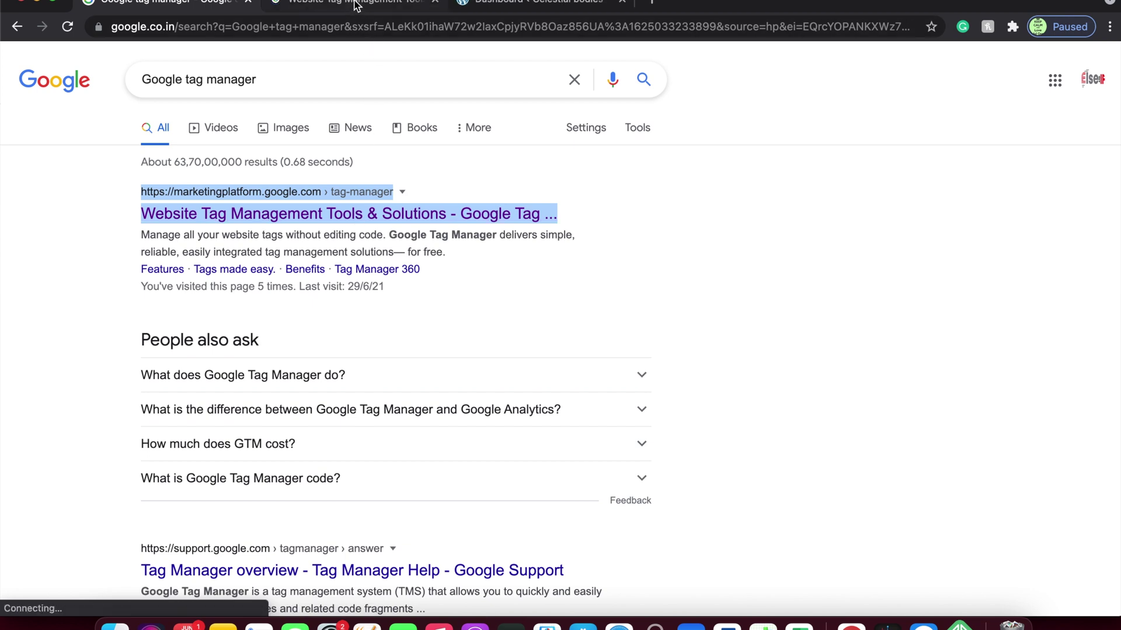
pyautogui.click(357, 5)
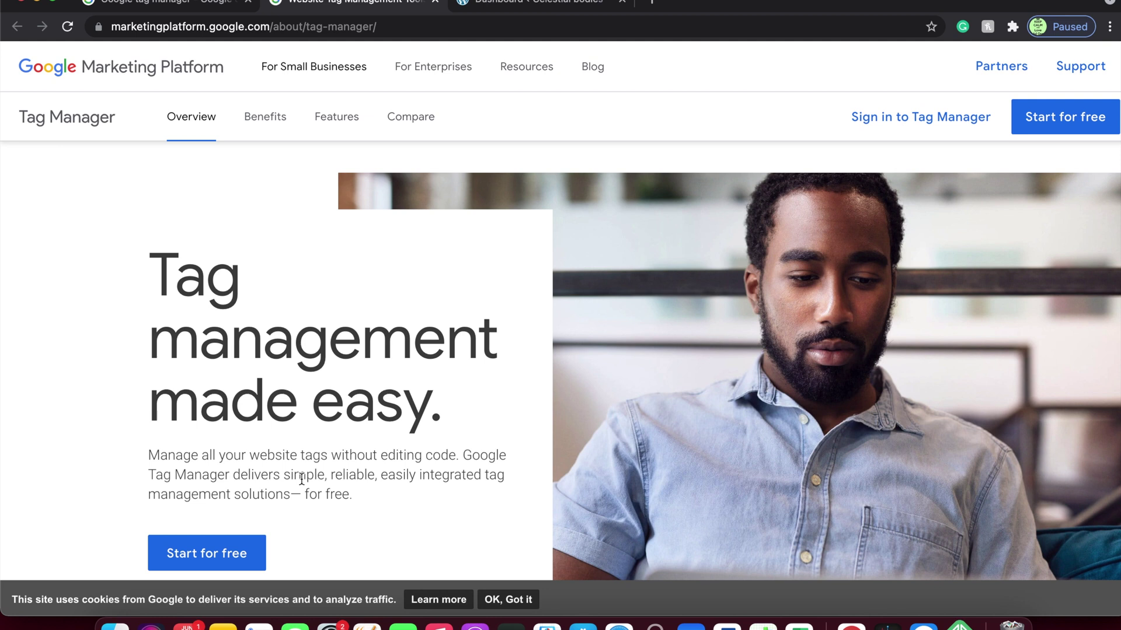
pyautogui.click(898, 117)
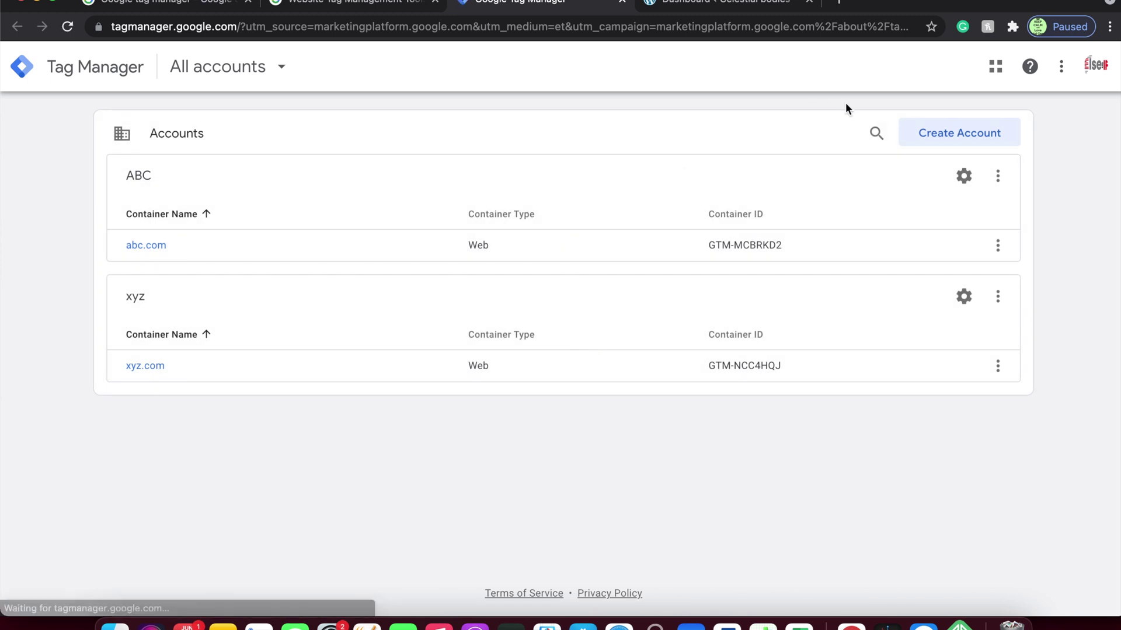
# Start a new Tag Manager account named def with India as the country.
pyautogui.click(920, 136)
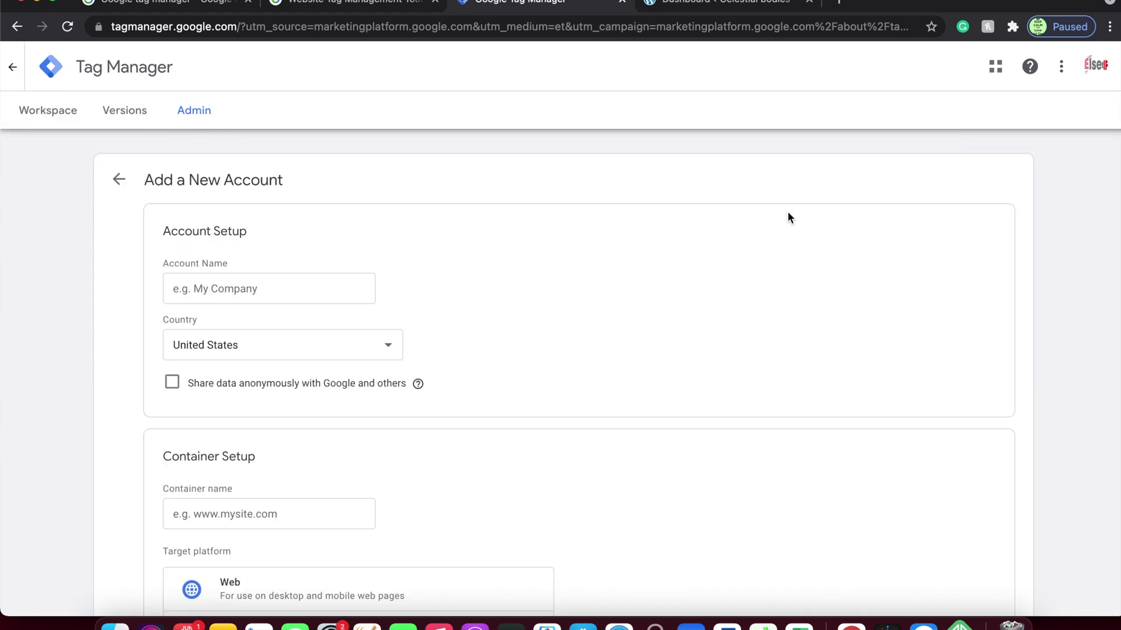
pyautogui.click(256, 283)
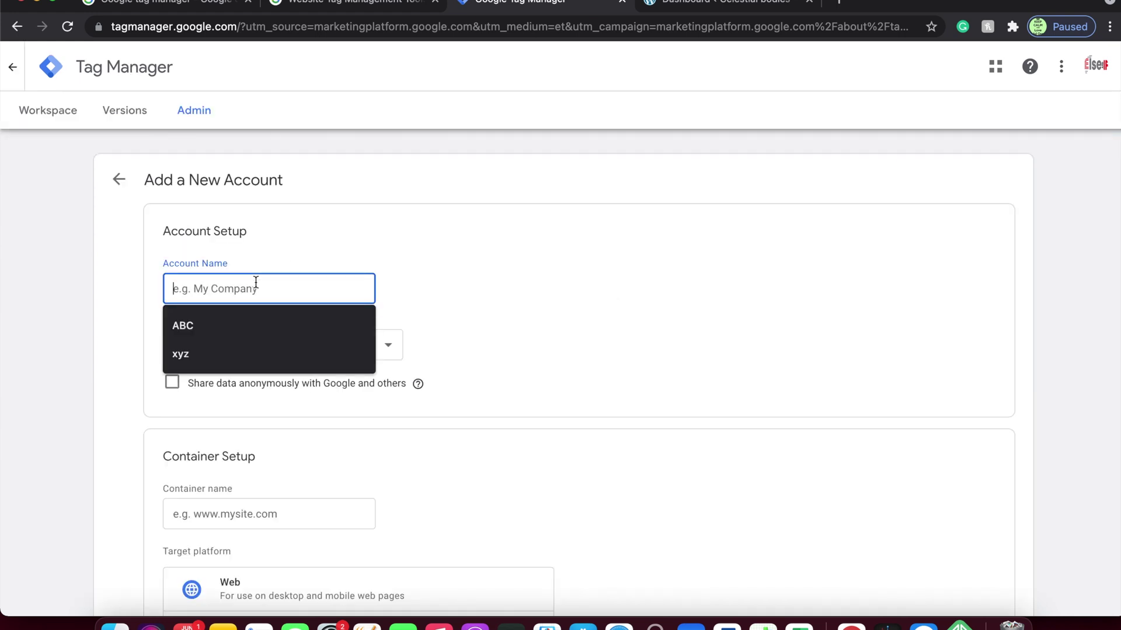
pyautogui.write('d')
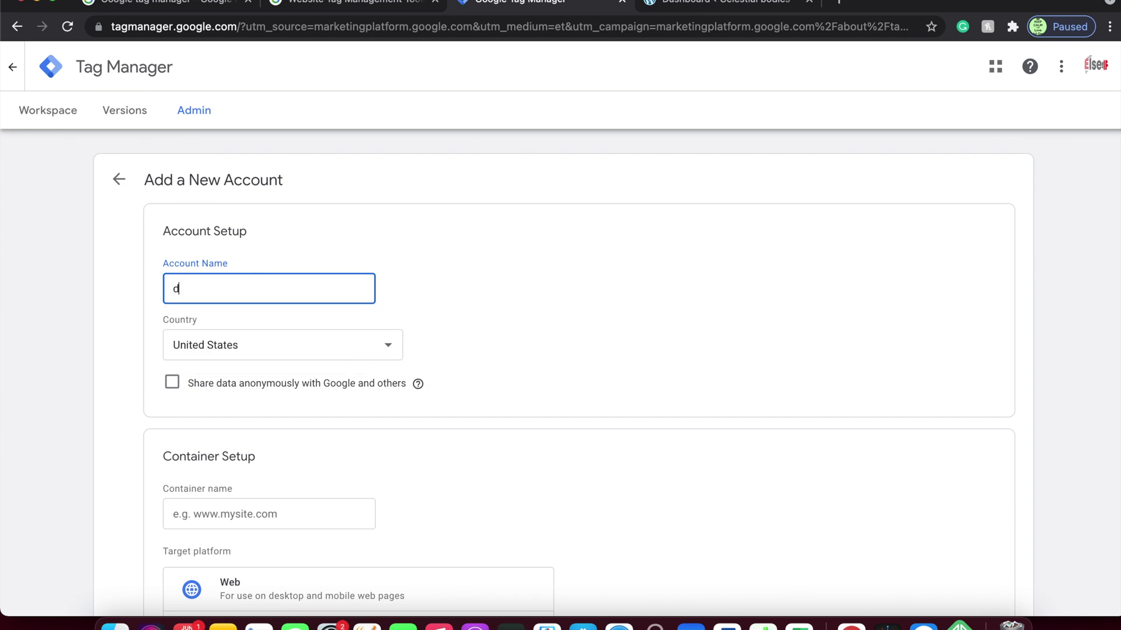
pyautogui.write('ef')
pyautogui.click(256, 346)
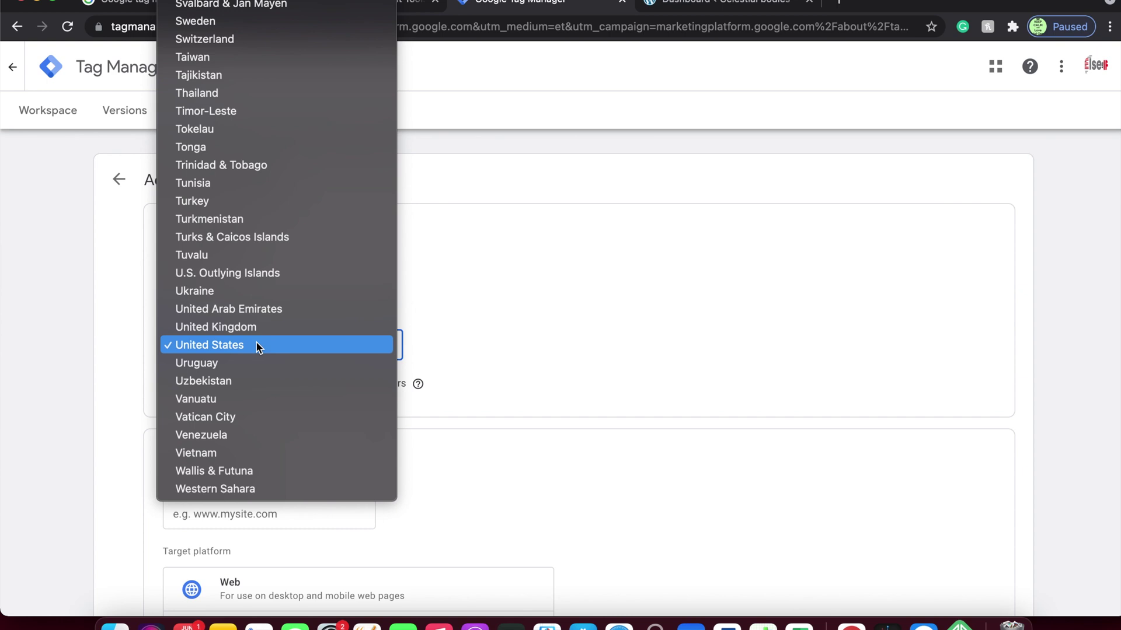
pyautogui.write('in')
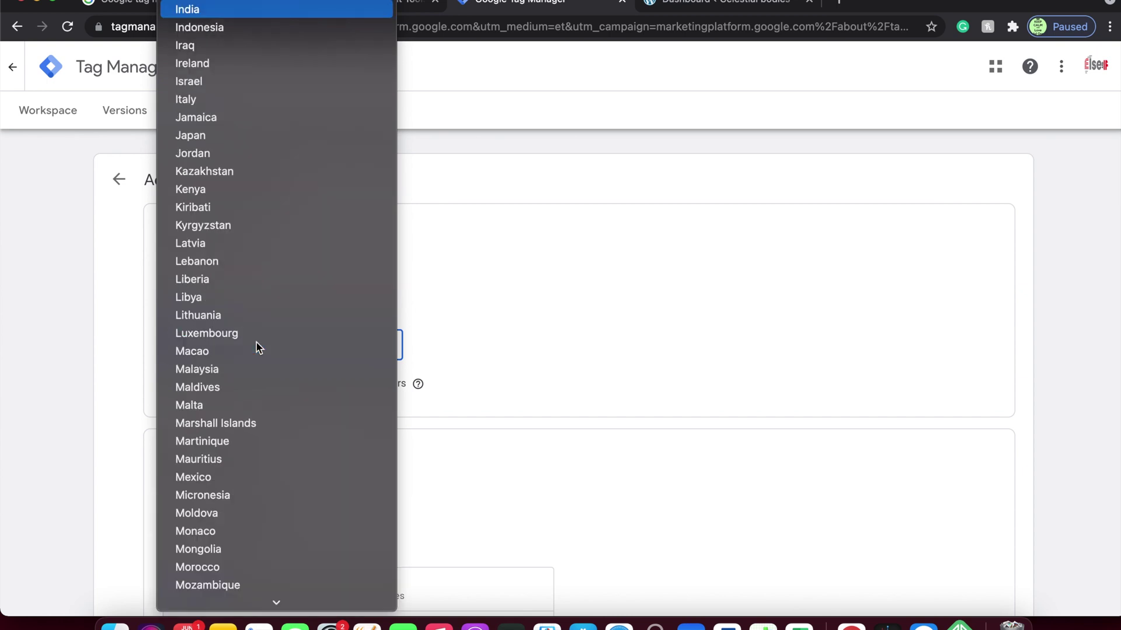
pyautogui.click(203, 13)
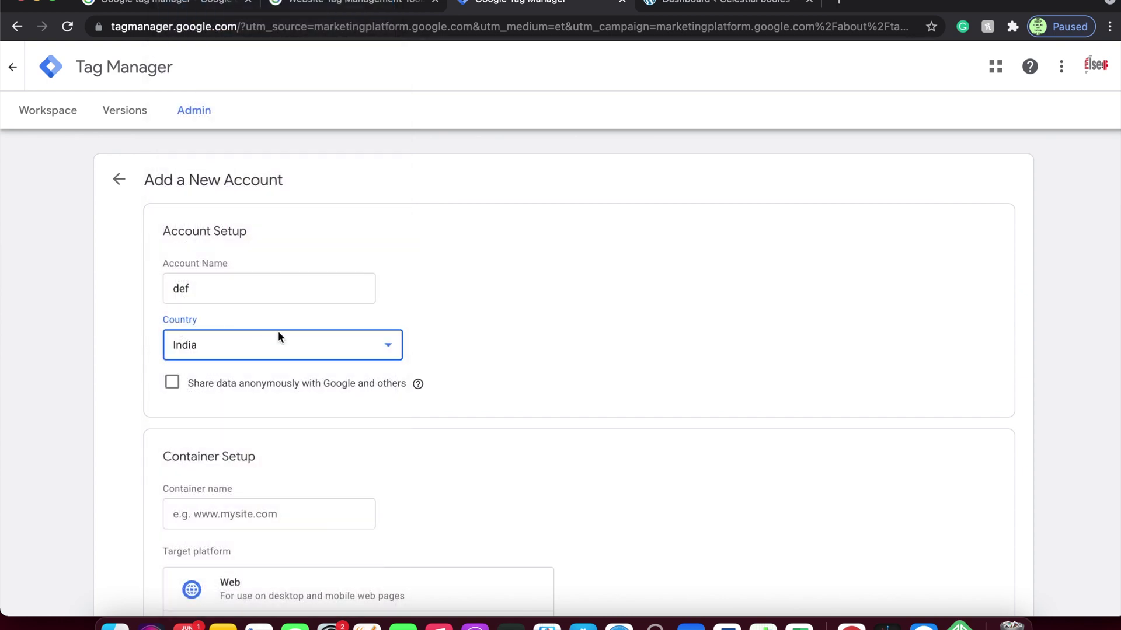
pyautogui.scroll(-3, 303, 338)
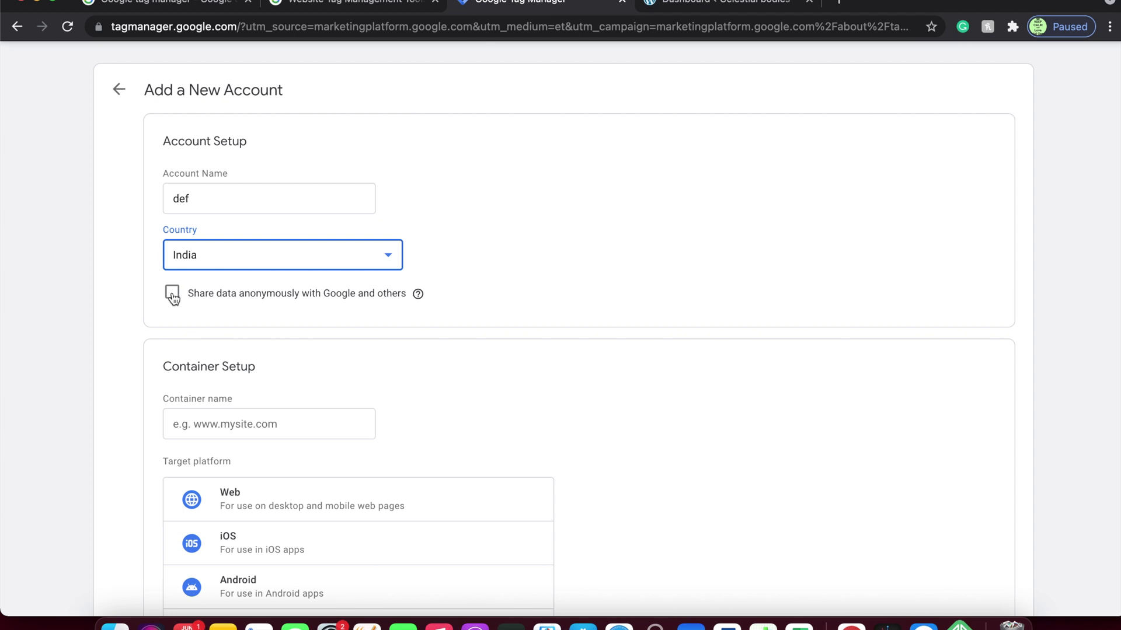
pyautogui.click(418, 294)
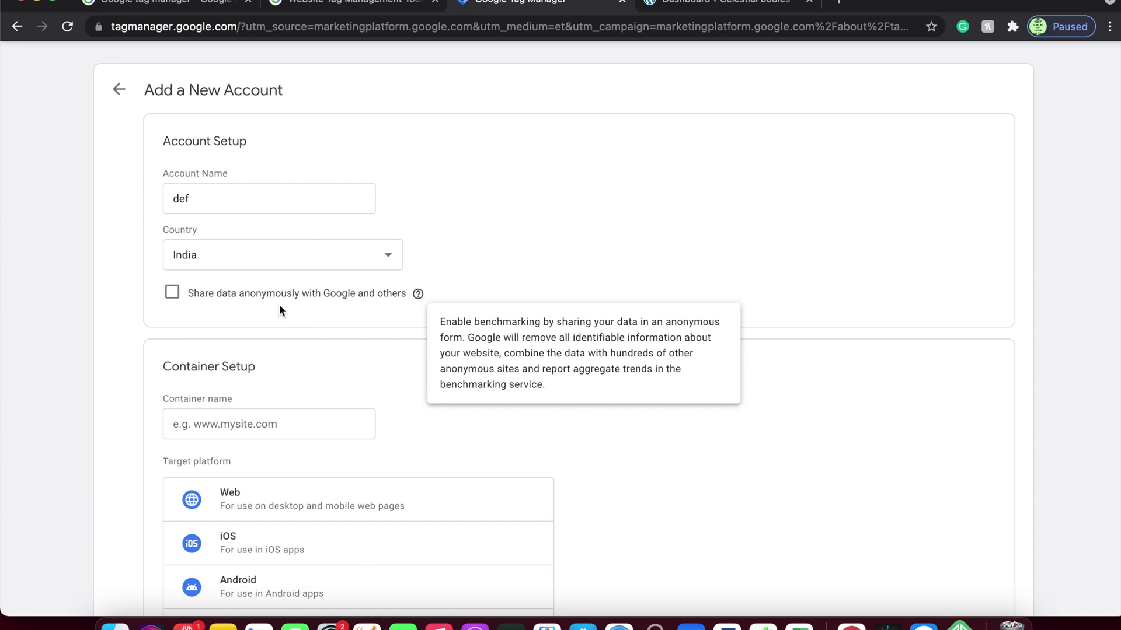
pyautogui.scroll(-3, 286, 310)
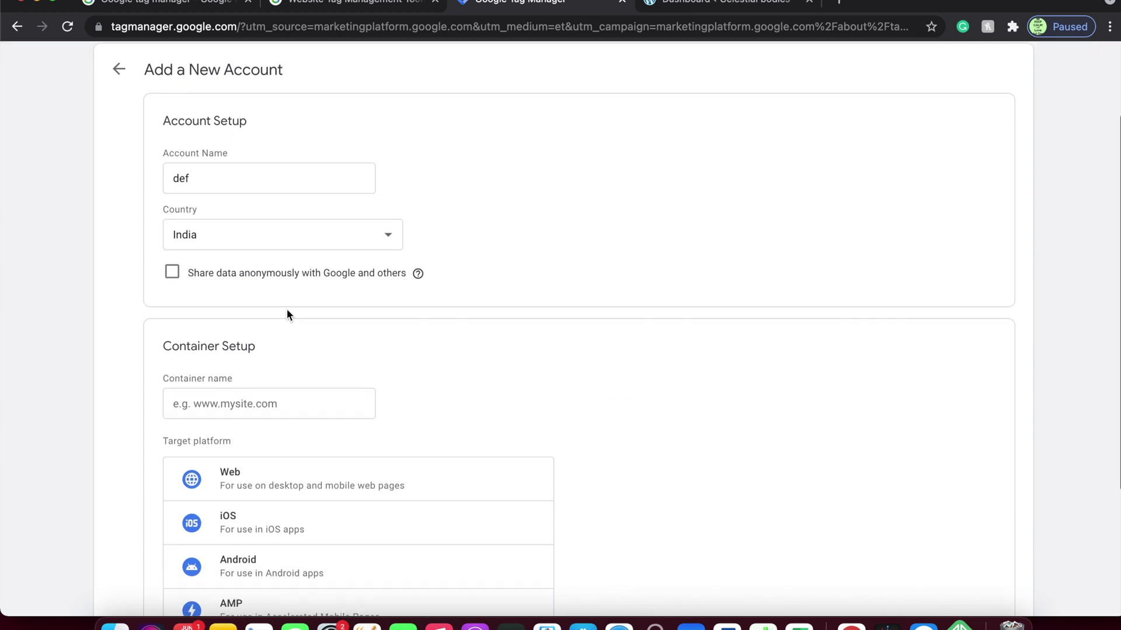
# Name the container def.com and choose Web as its target platform.
pyautogui.doubleClick(215, 117)
pyautogui.press('super+c')
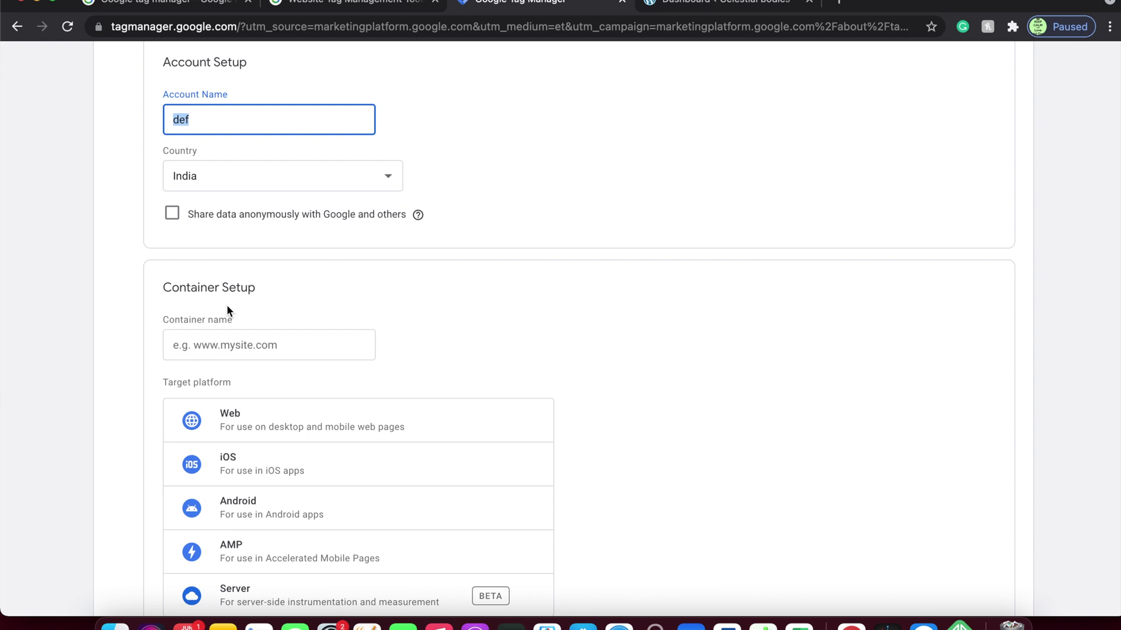
pyautogui.click(223, 338)
pyautogui.press('super+v')
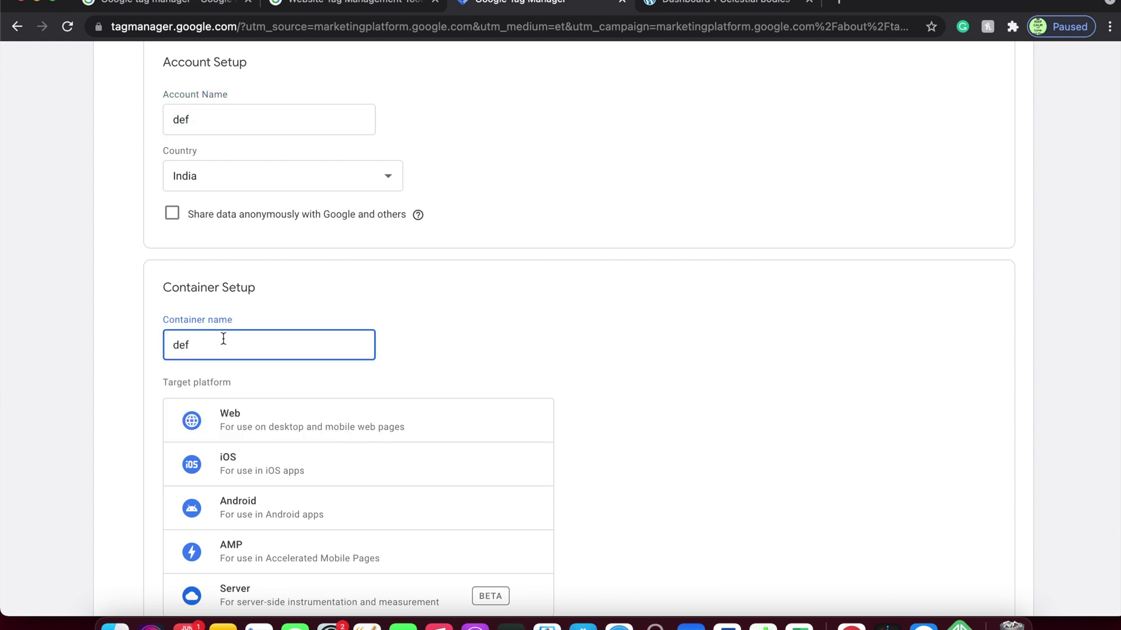
pyautogui.write('.com')
pyautogui.click(414, 302)
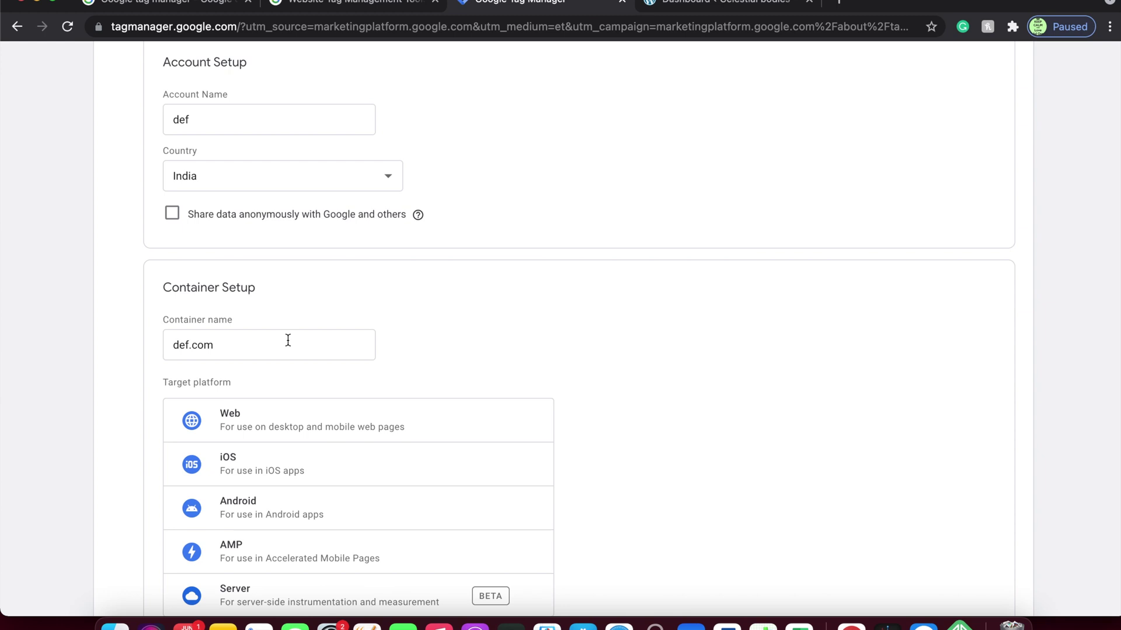
pyautogui.scroll(-3, 288, 340)
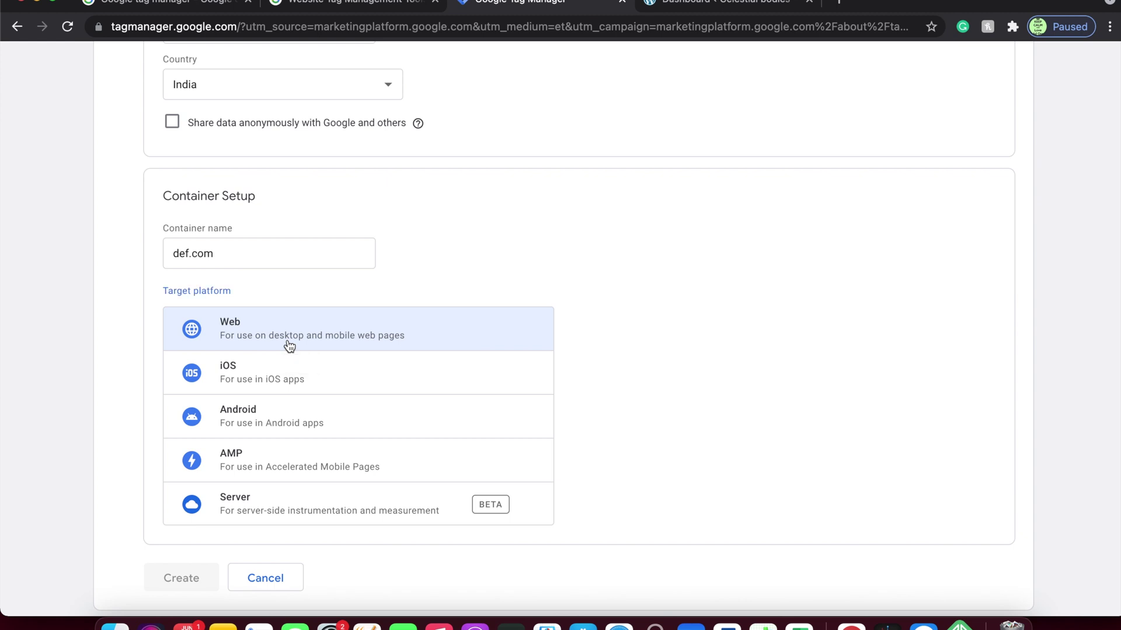
pyautogui.click(288, 345)
pyautogui.scroll(-1, 501, 204)
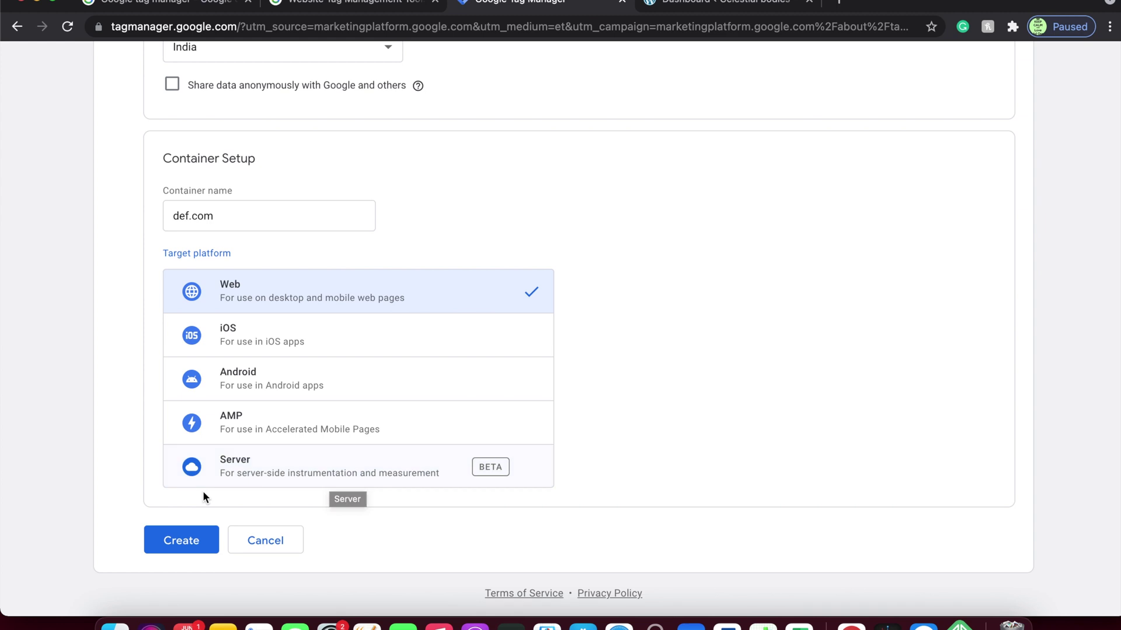
# Create the def account, accepting the Data Processing and Service terms, and copy the head snippet.
pyautogui.click(178, 543)
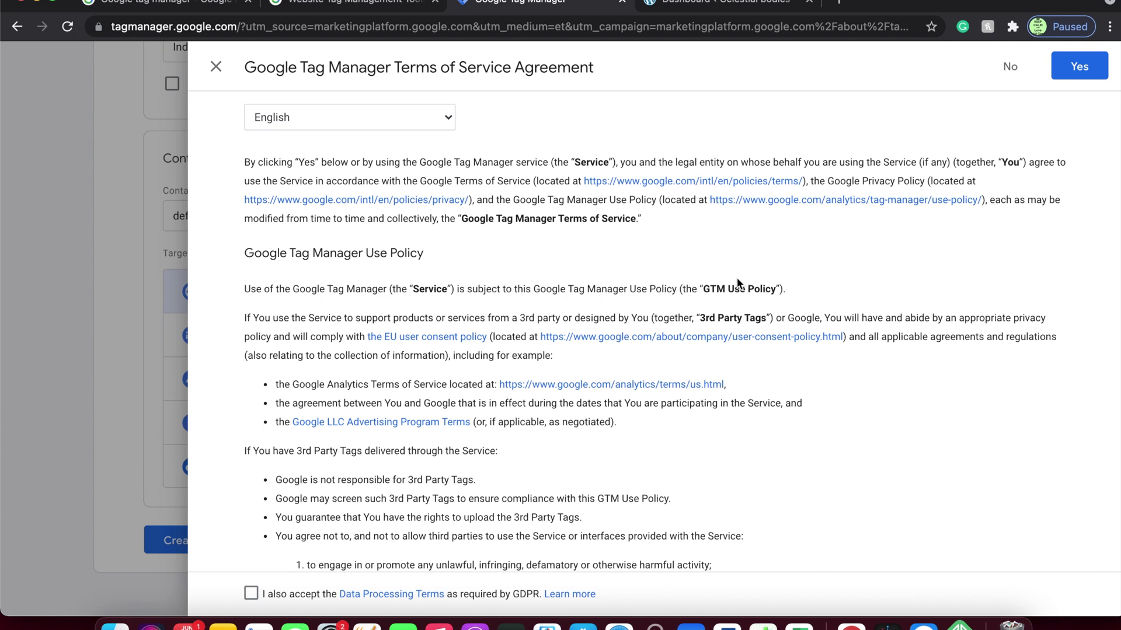
pyautogui.scroll(-5, 738, 280)
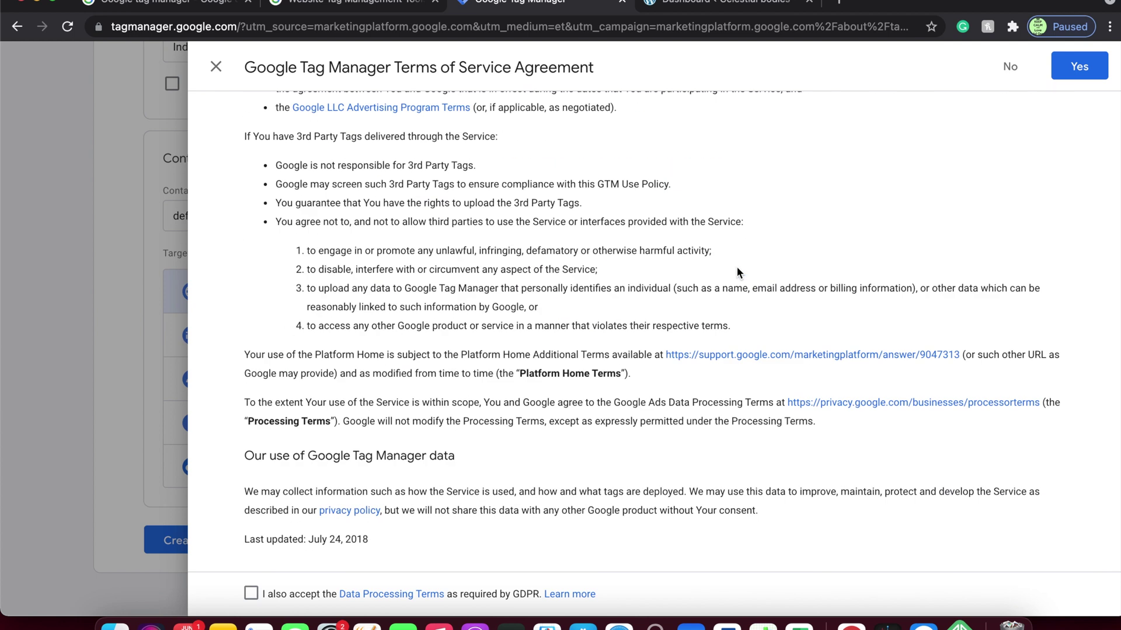
pyautogui.click(251, 593)
pyautogui.scroll(5, 529, 411)
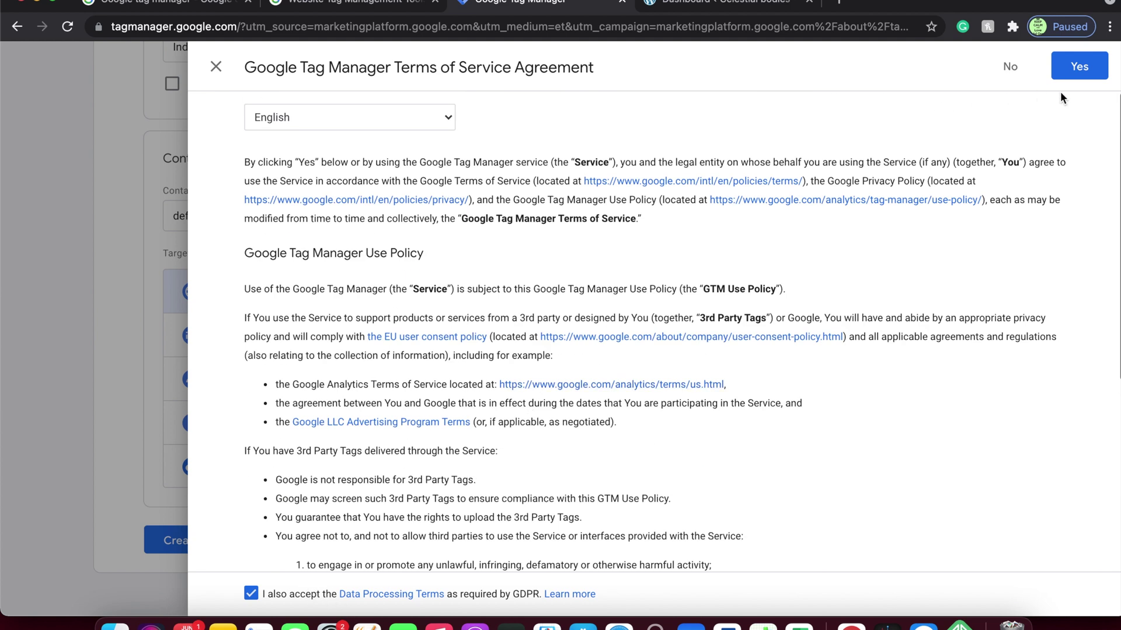
pyautogui.click(1063, 73)
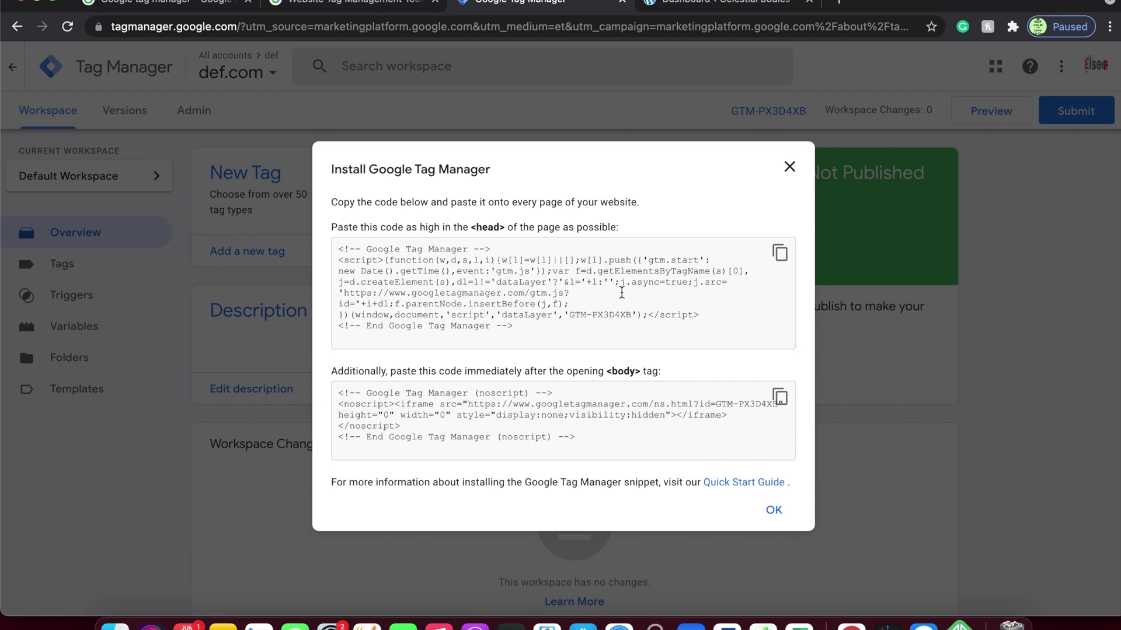
pyautogui.click(780, 255)
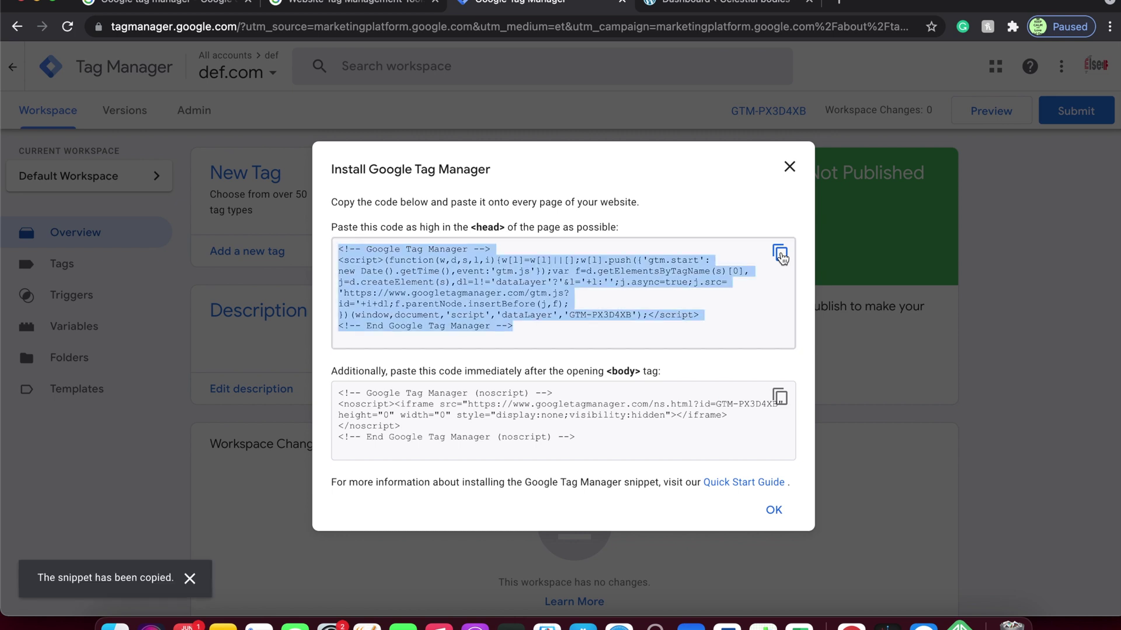
pyautogui.click(737, 5)
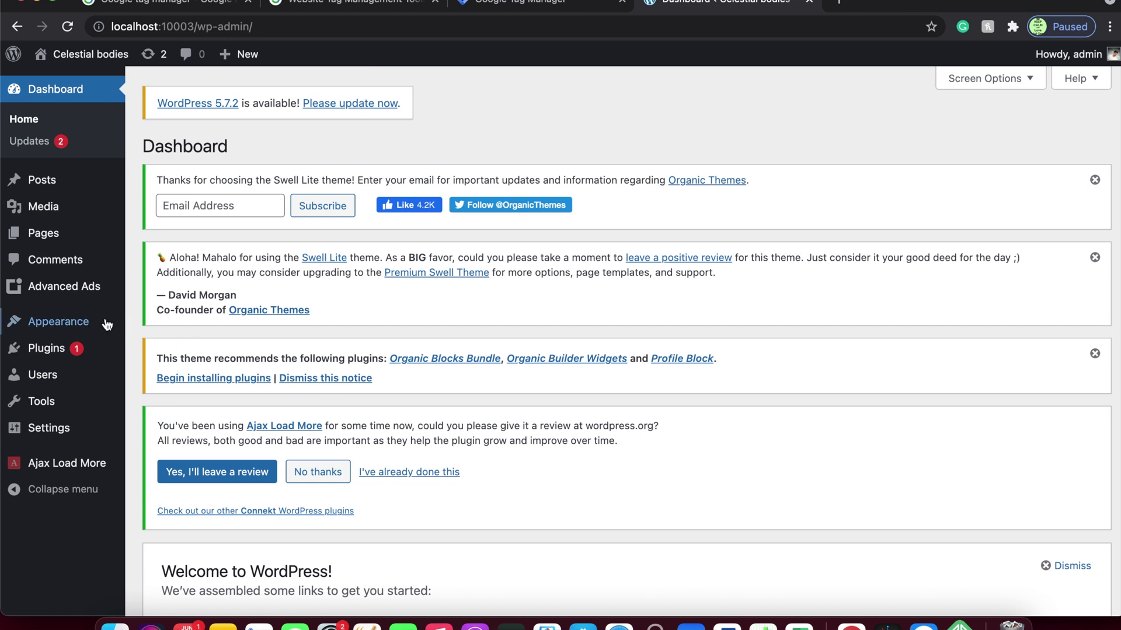
# Open the Swell Lite theme's header.php (Theme Header) in the WordPress Theme Editor.
pyautogui.moveTo(96, 325)
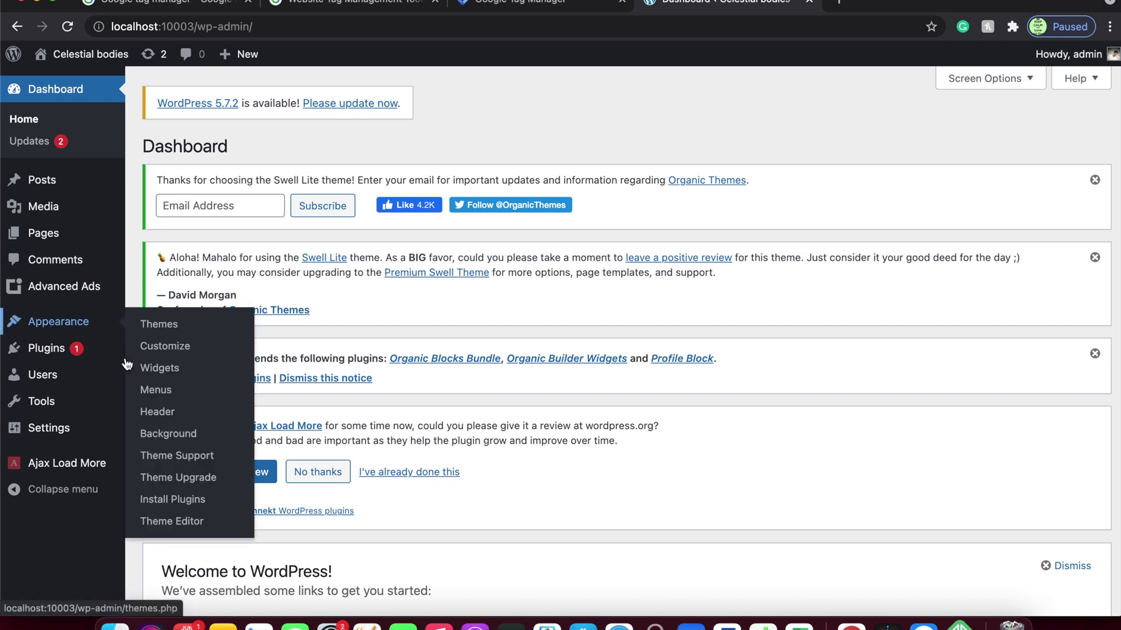
pyautogui.click(169, 522)
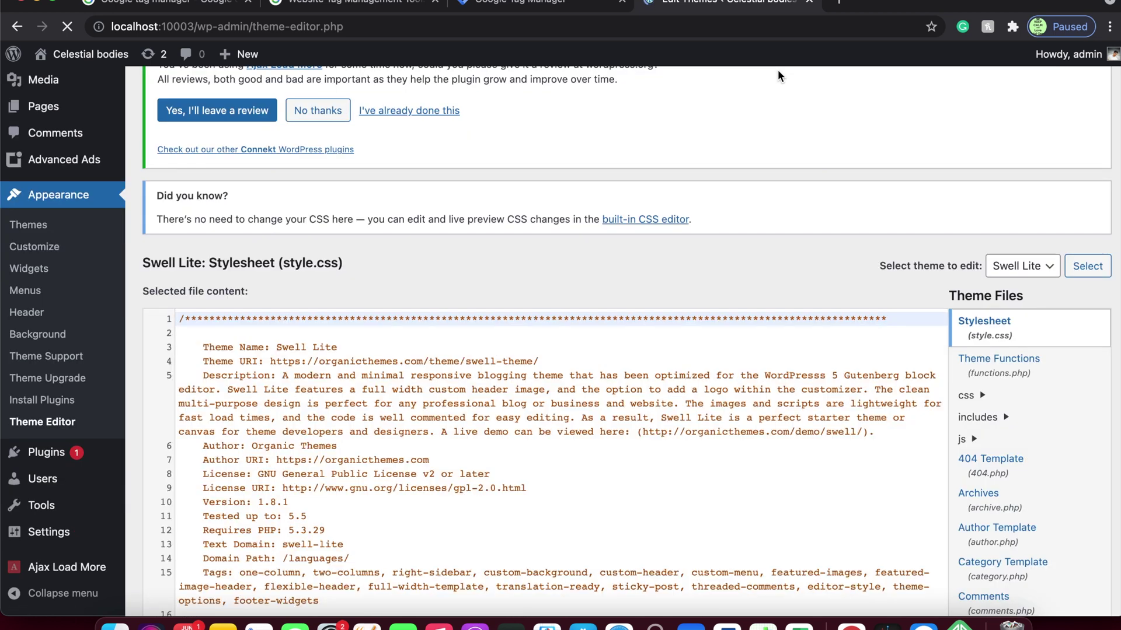
pyautogui.press('super+f')
pyautogui.write('h')
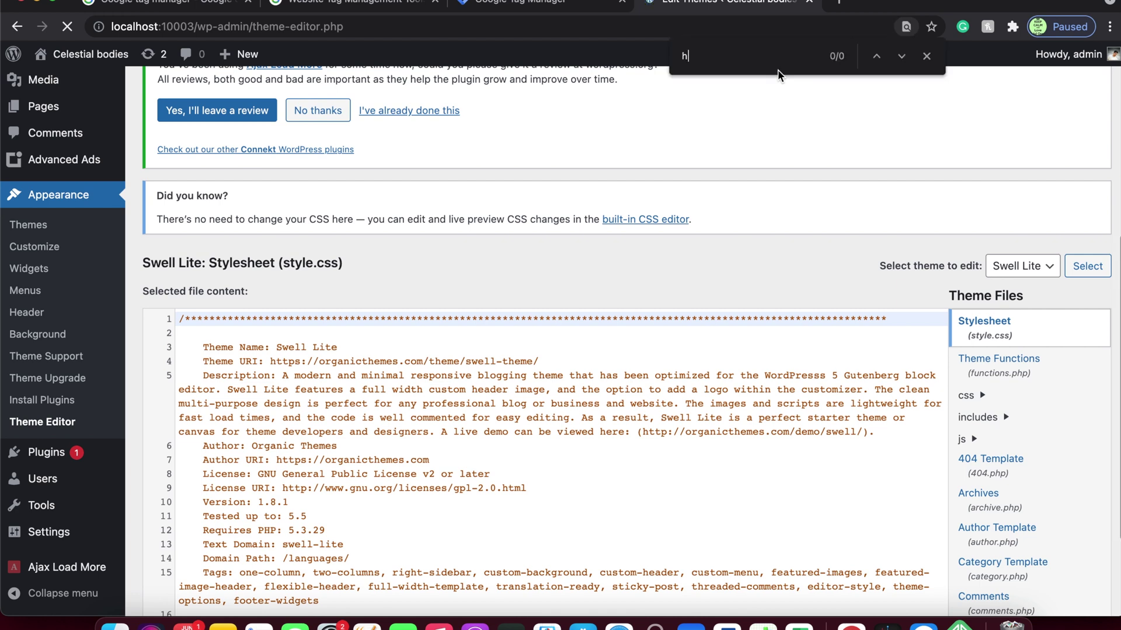
pyautogui.write('eader.')
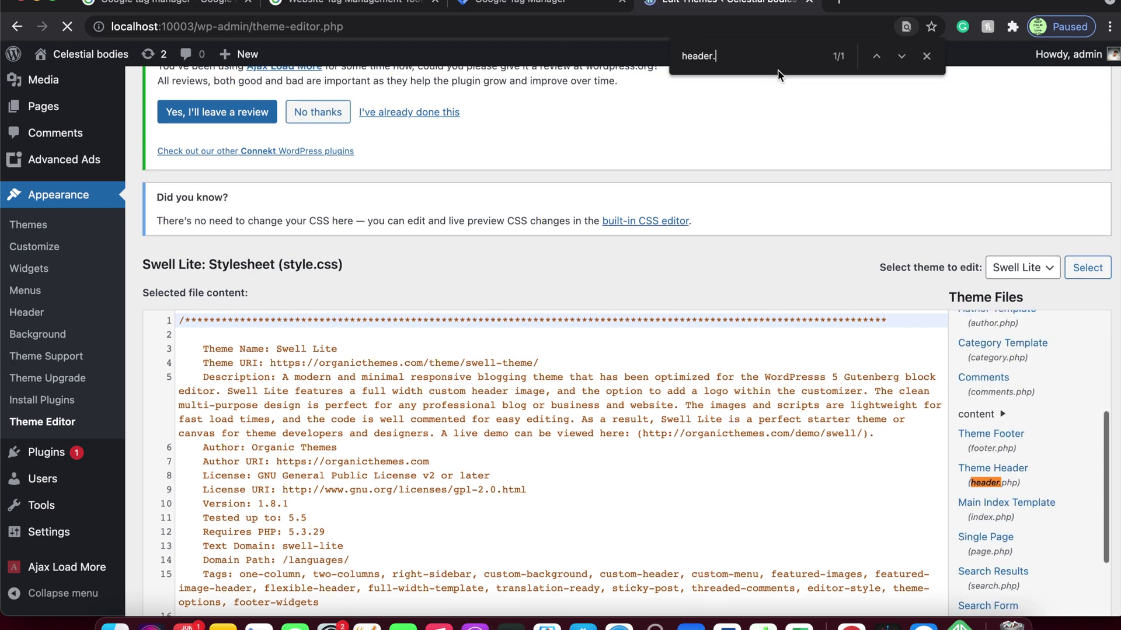
pyautogui.write('php')
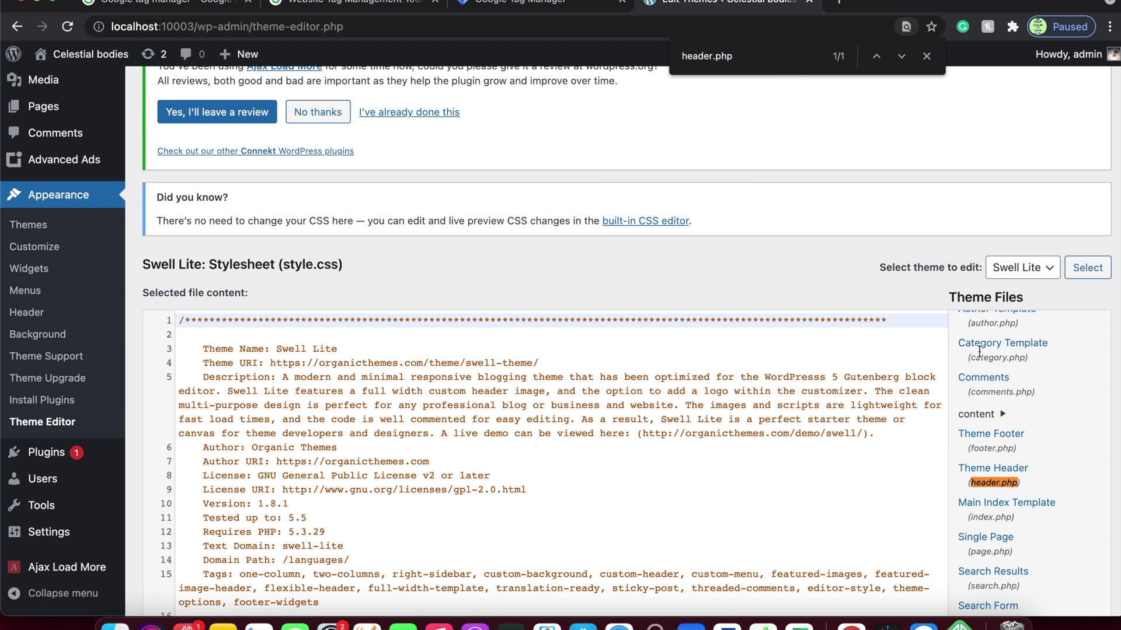
pyautogui.click(986, 471)
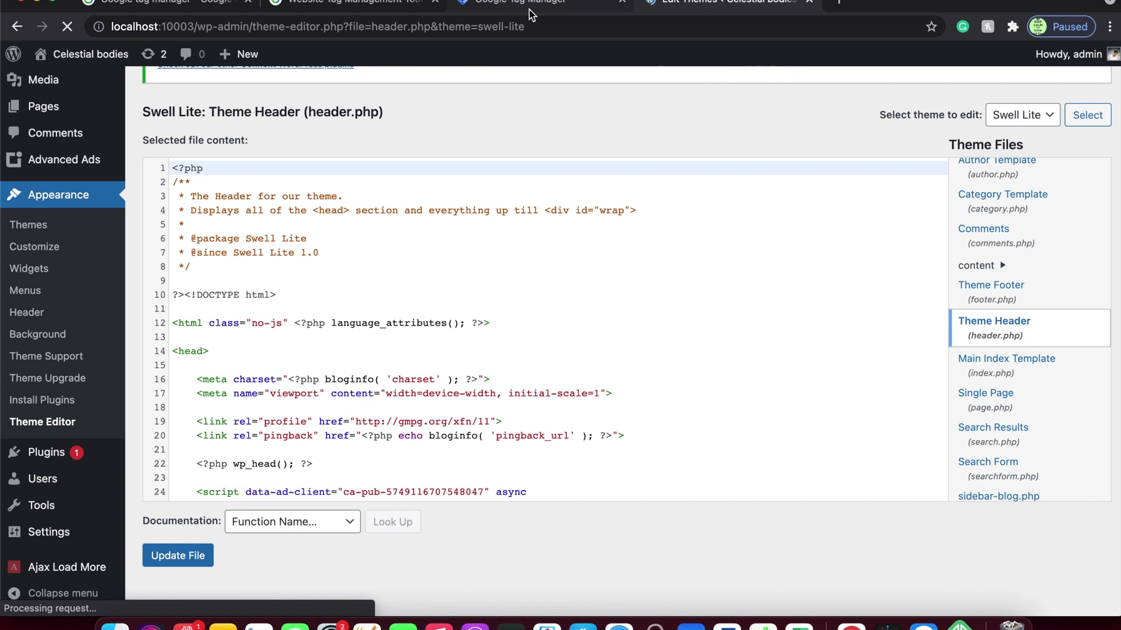
# Paste the Google Tag Manager head snippet on empty line 26, just above </head>.
pyautogui.scroll(-3, 332, 350)
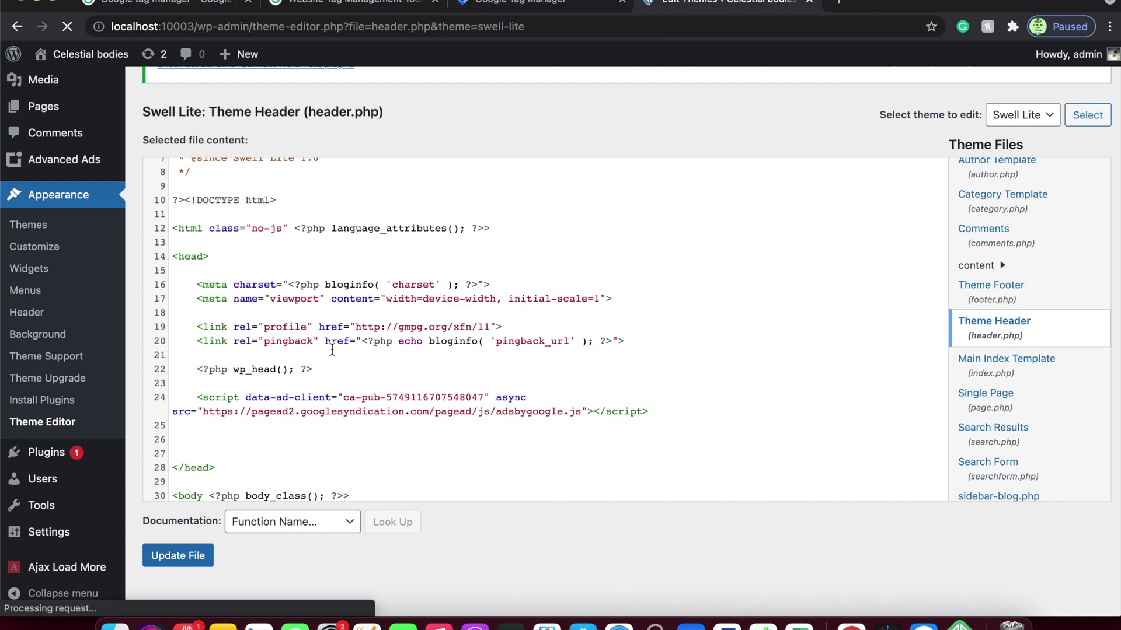
pyautogui.scroll(1, 332, 350)
pyautogui.scroll(-3, 332, 350)
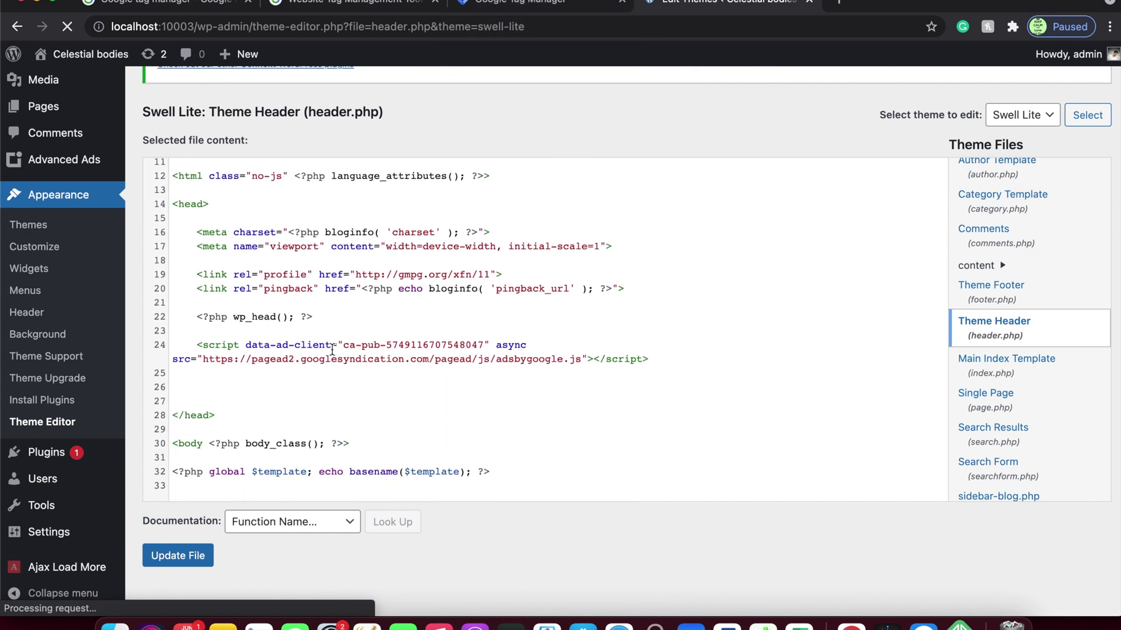
pyautogui.scroll(-3, 268, 367)
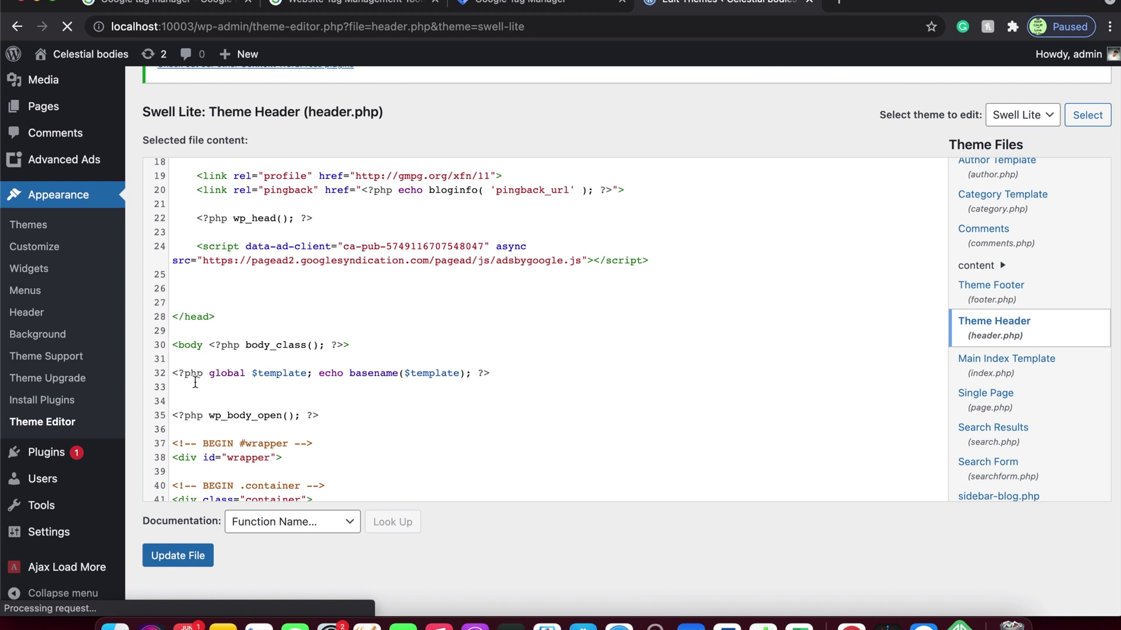
pyautogui.click(192, 290)
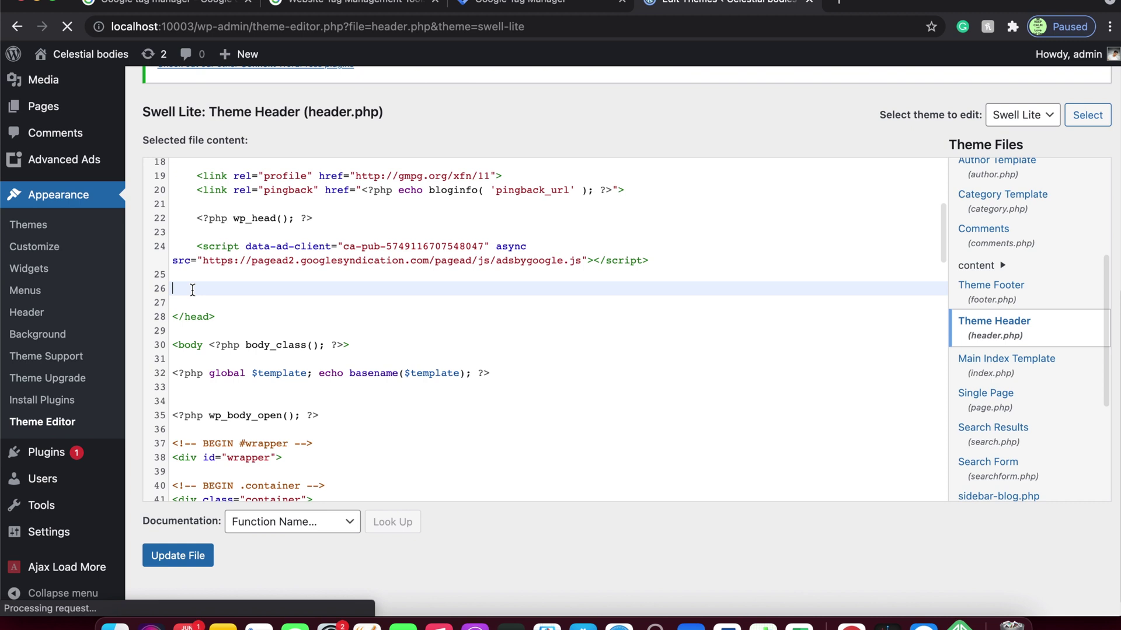
pyautogui.rightClick(194, 291)
pyautogui.click(218, 396)
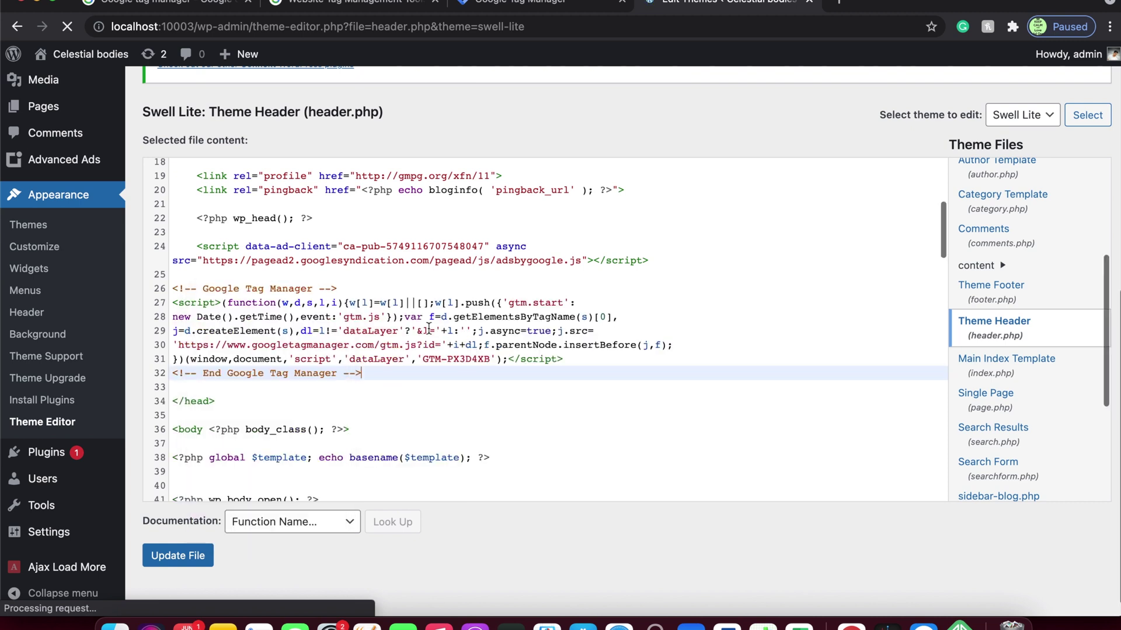
# Copy the GTM noscript body snippet from the Tag Manager install code.
pyautogui.click(578, 2)
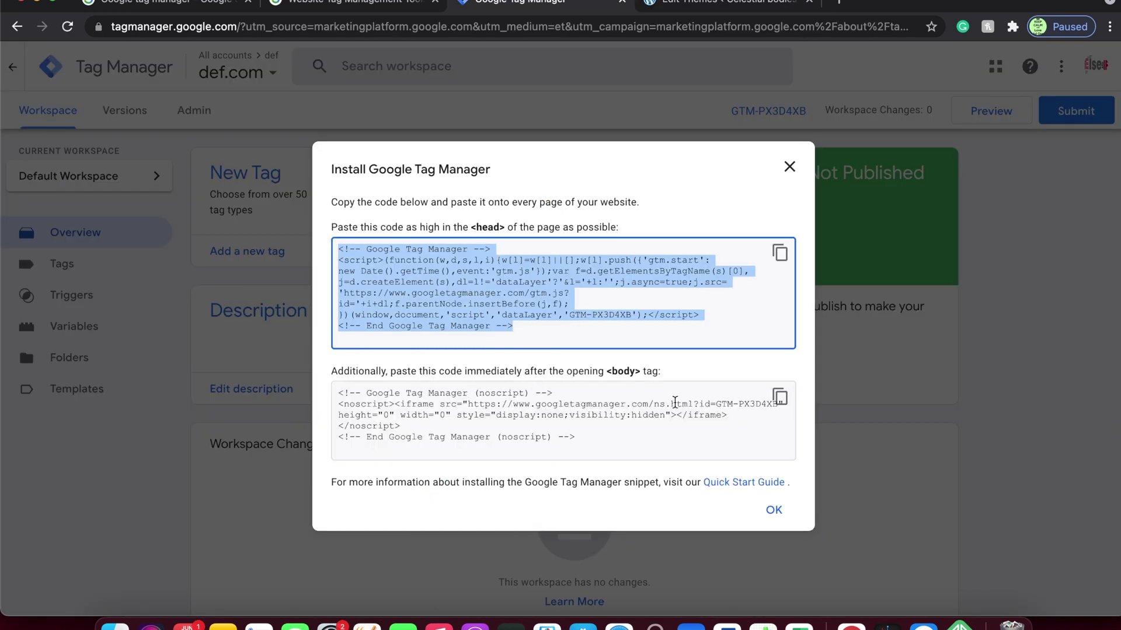
pyautogui.click(779, 398)
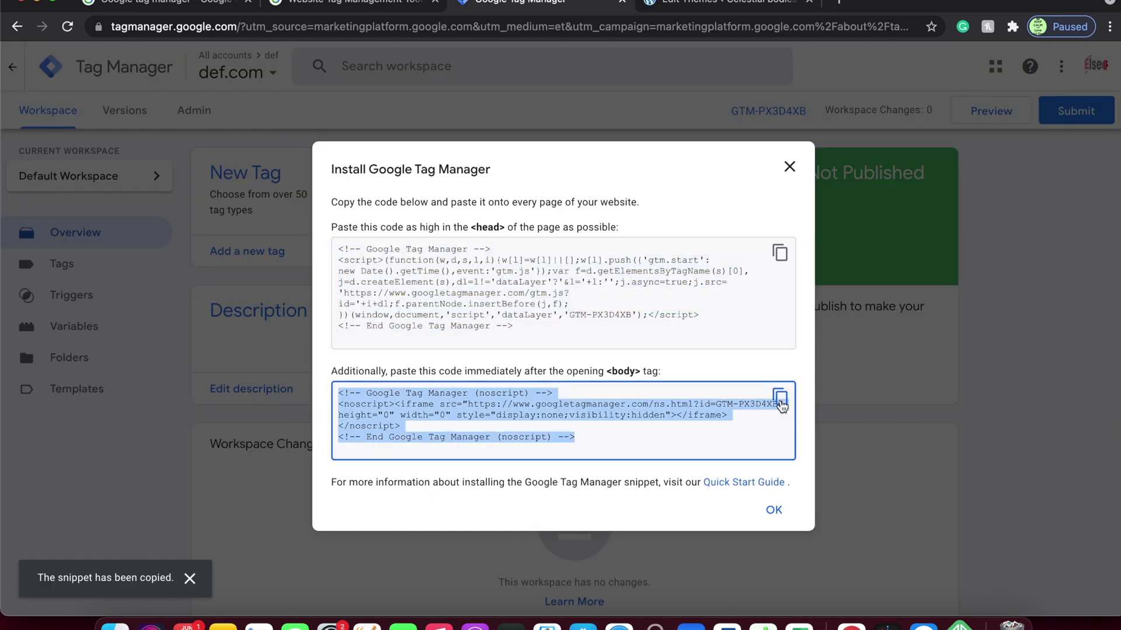
pyautogui.click(724, 3)
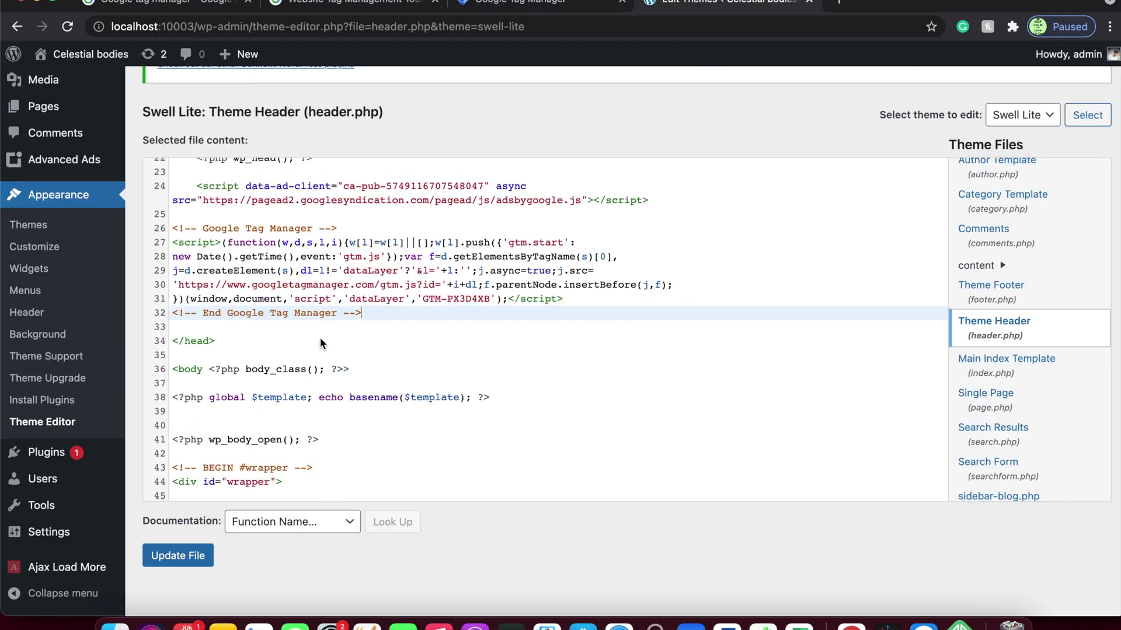
# Paste the GTM noscript snippet on a new line after <body> and update header.php.
pyautogui.scroll(-3, 300, 363)
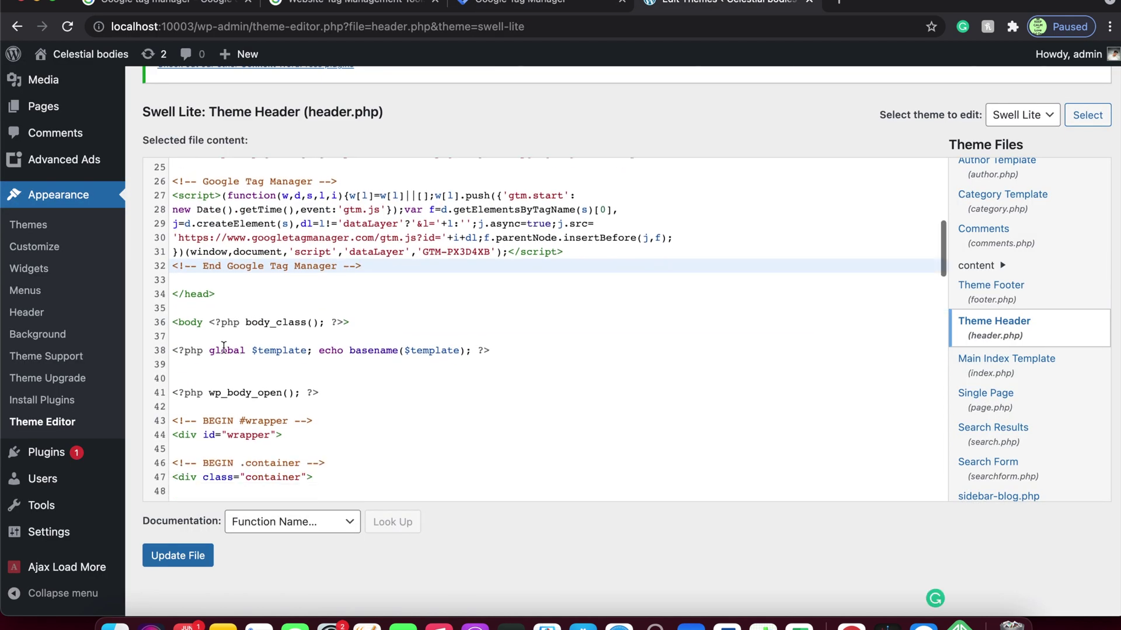
pyautogui.click(217, 335)
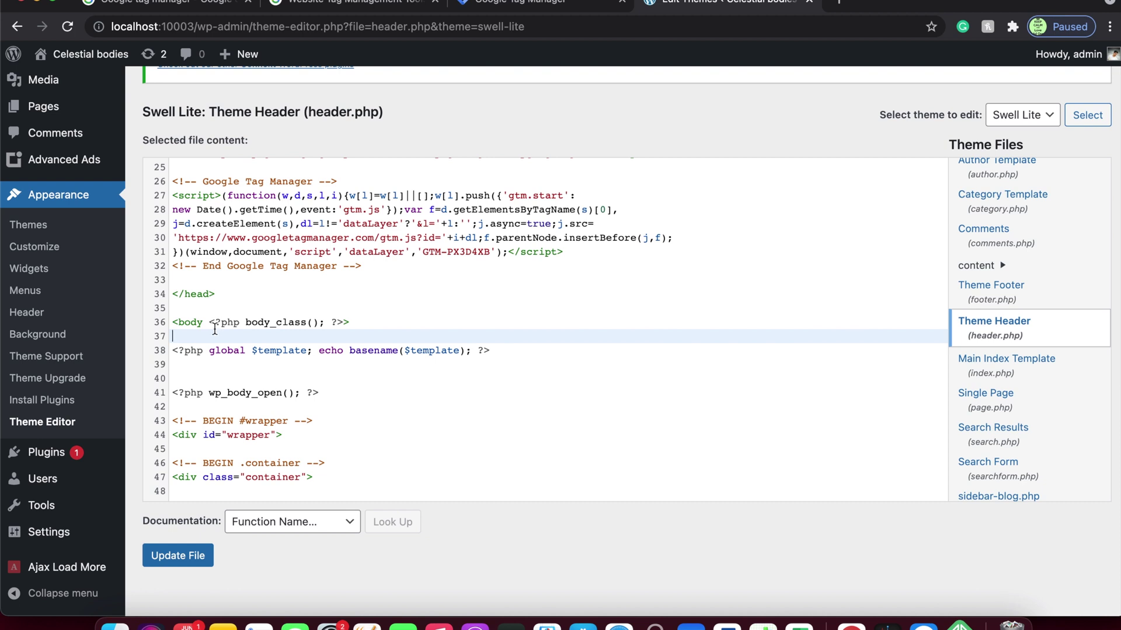
pyautogui.click(209, 322)
pyautogui.press('Return')
pyautogui.press('Return')
pyautogui.press('Return')
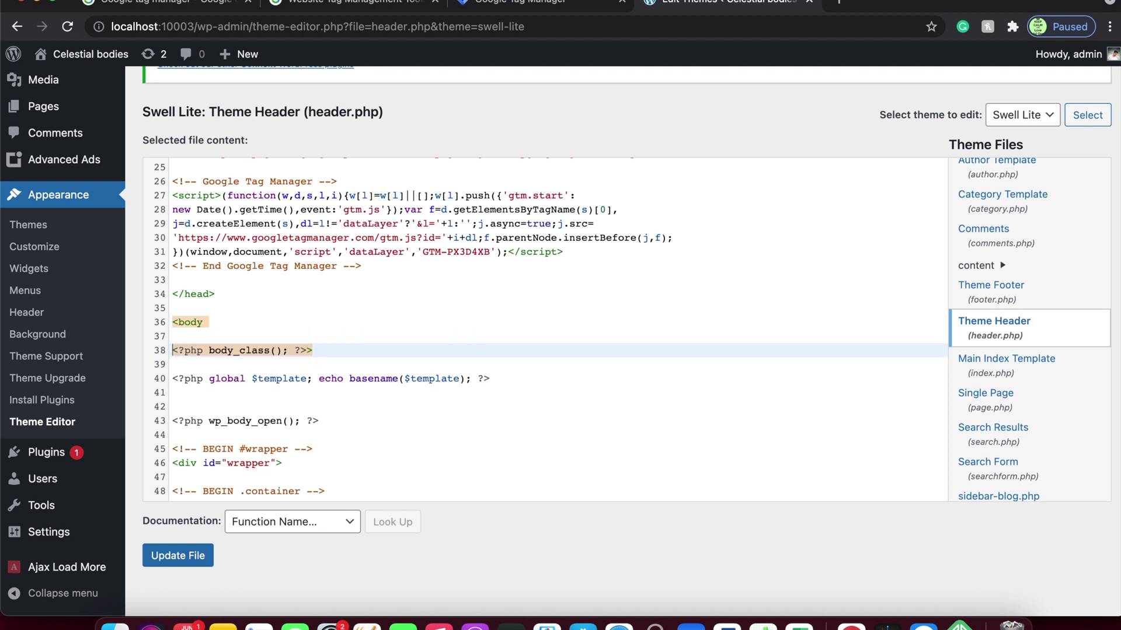
pyautogui.press('Up')
pyautogui.press('Up')
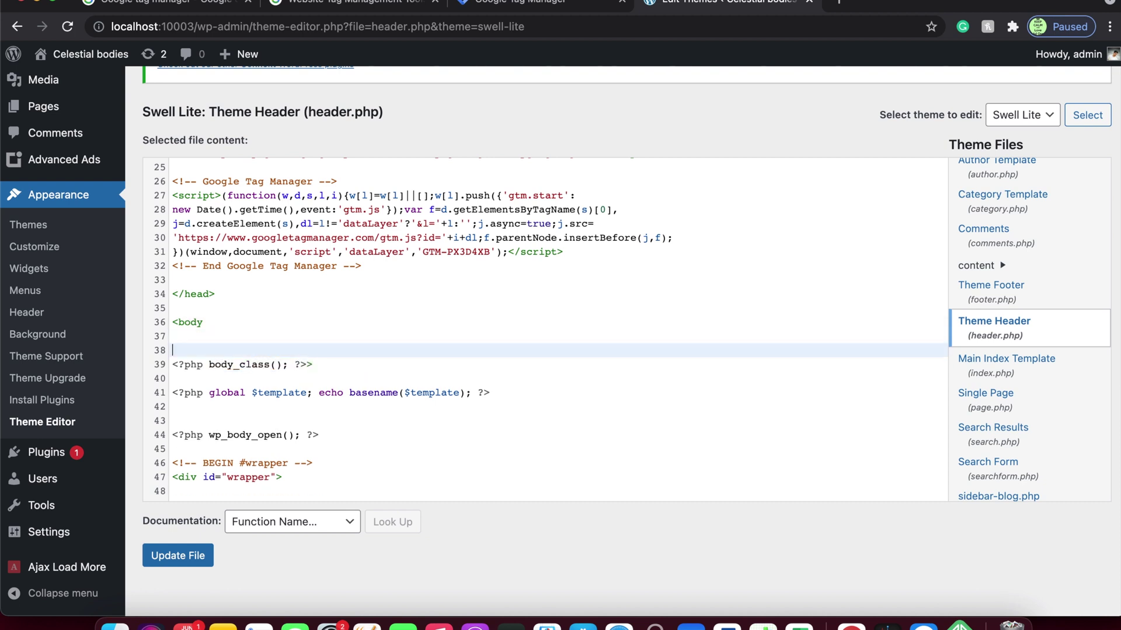
pyautogui.press('Down')
pyautogui.press('Delete')
pyautogui.press('BackSpace')
pyautogui.press('BackSpace')
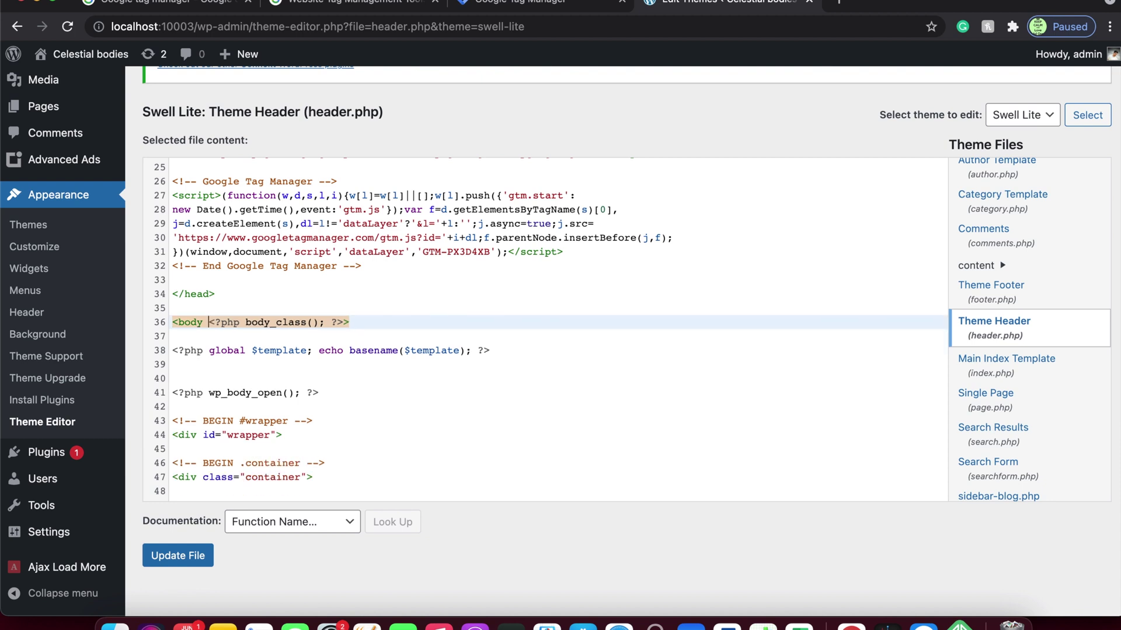
pyautogui.click(173, 337)
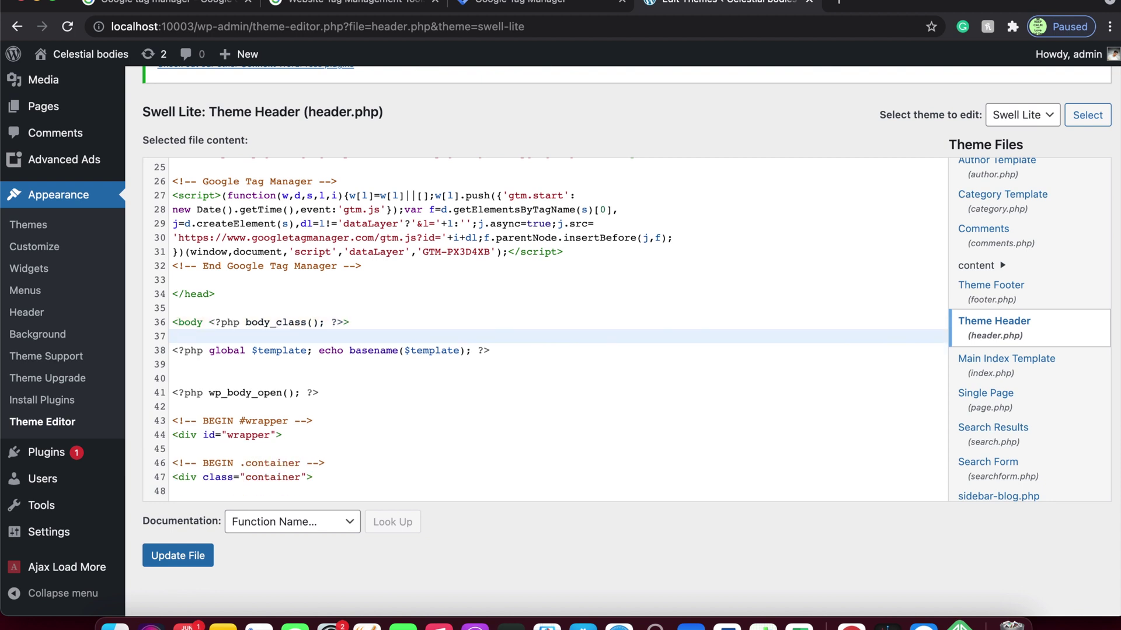
pyautogui.press('Return')
pyautogui.press('super+v')
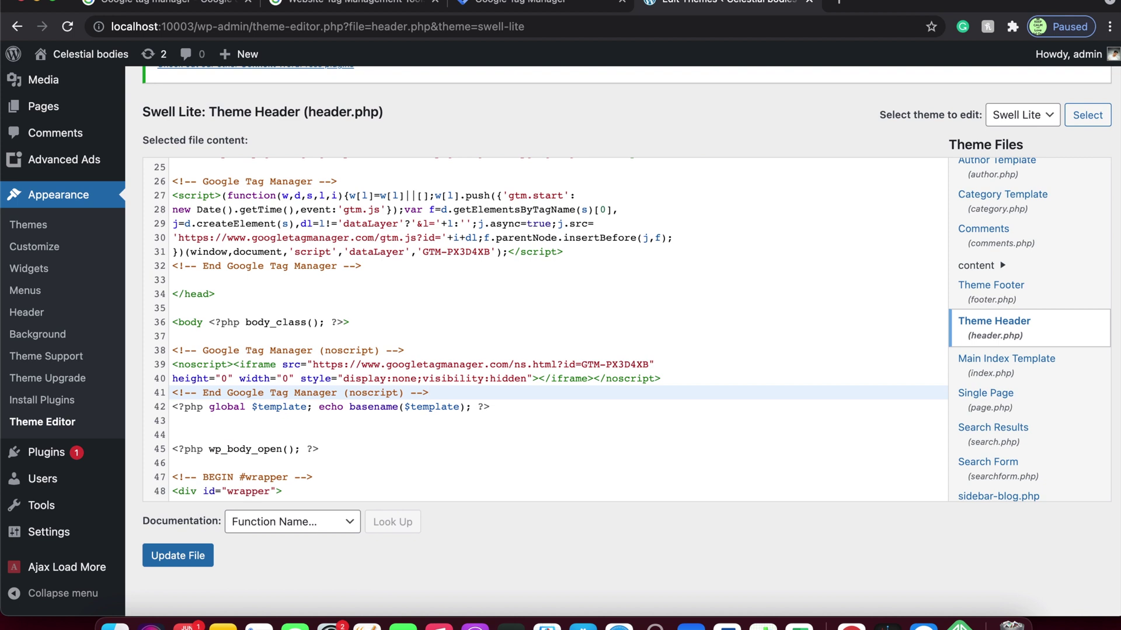
pyautogui.click(196, 568)
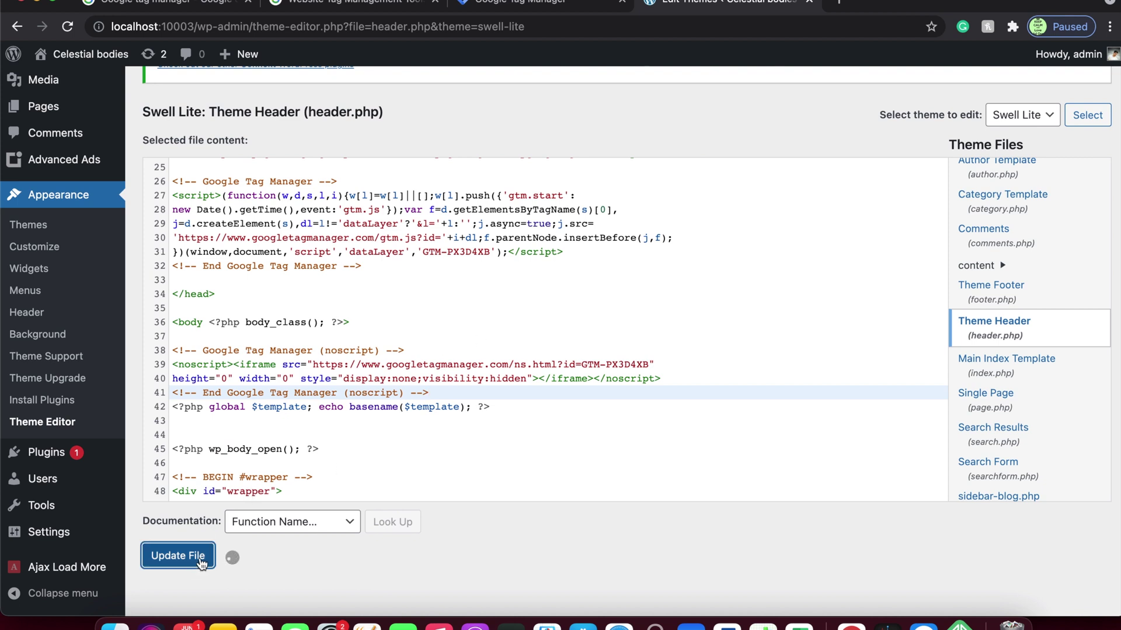